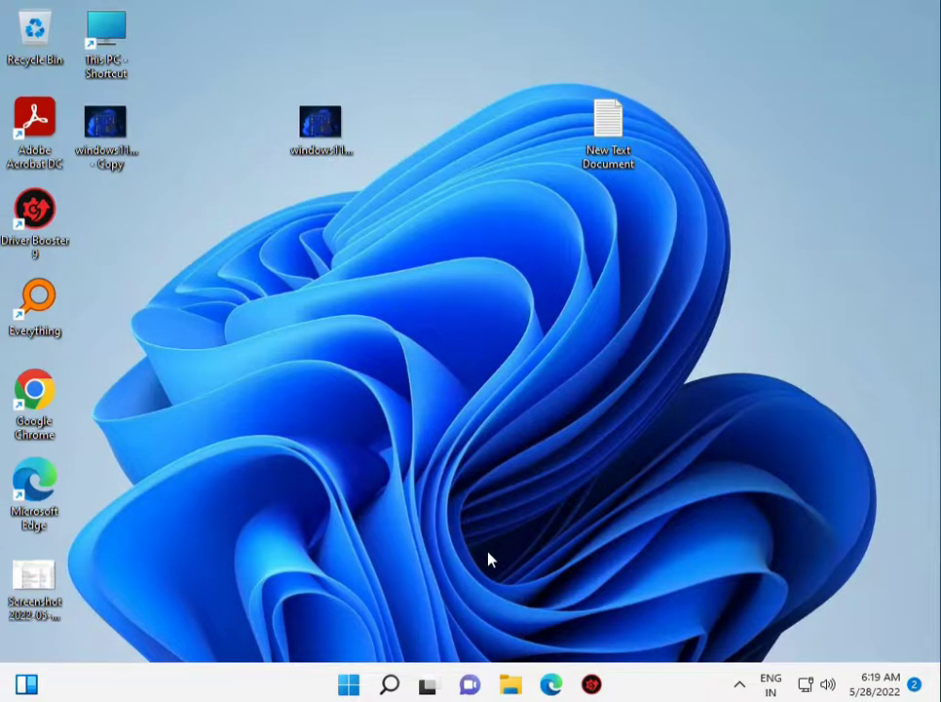
# Step: Open the Services console by running services.msc
pyautogui.press('super+r')
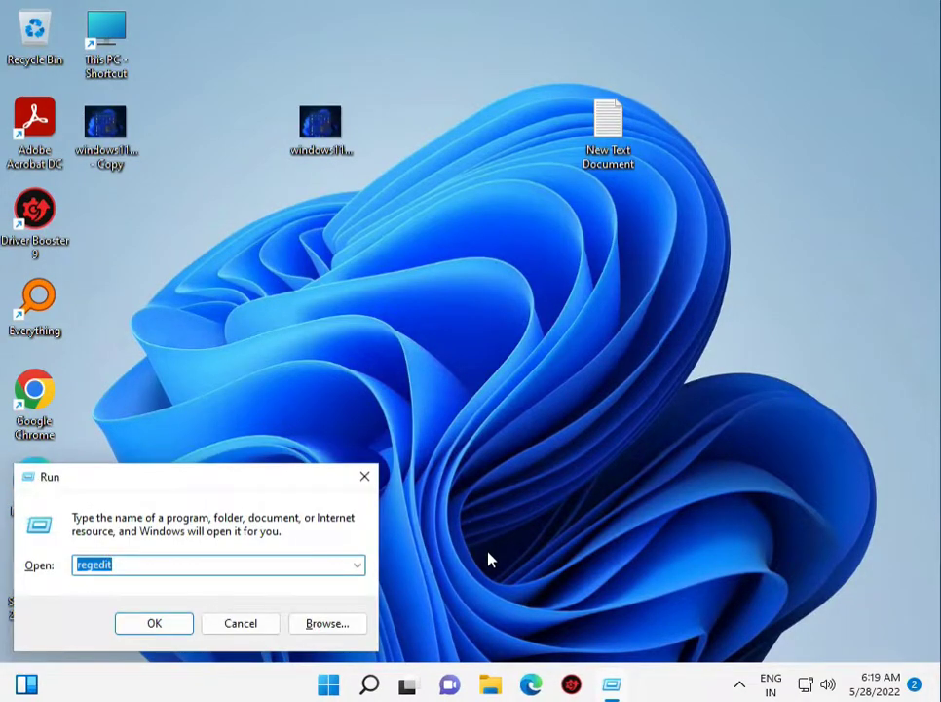
pyautogui.write('ser')
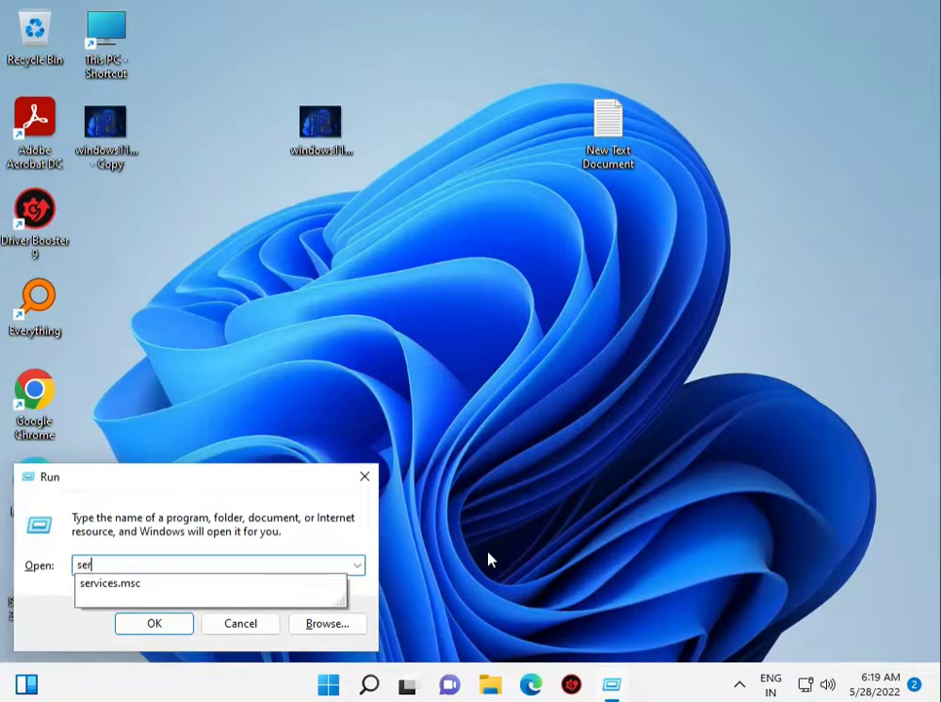
pyautogui.write('vi')
pyautogui.press('Down')
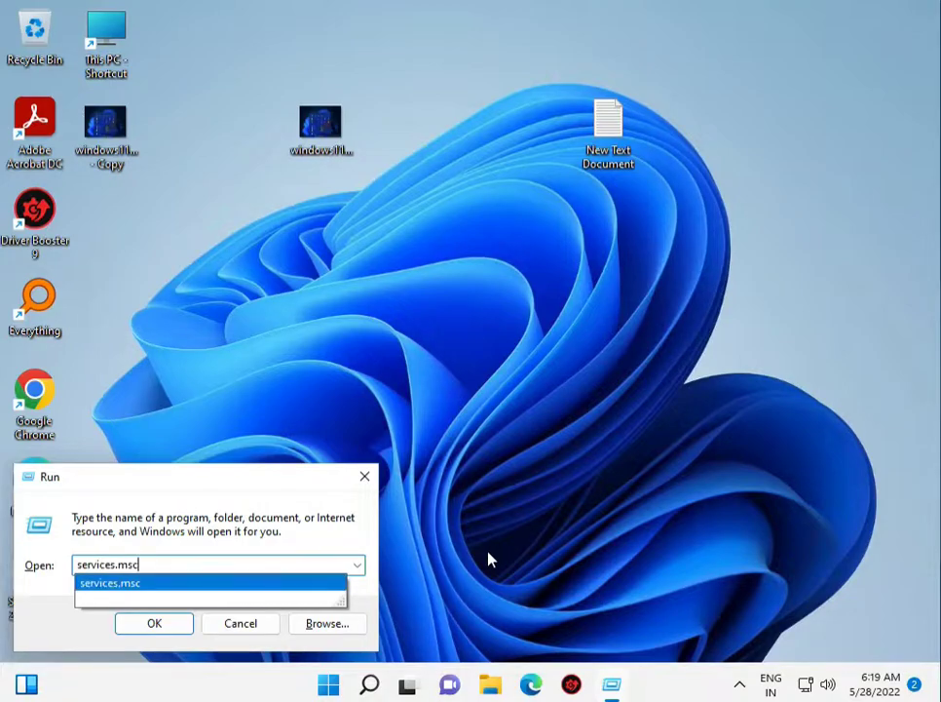
pyautogui.press('Return')
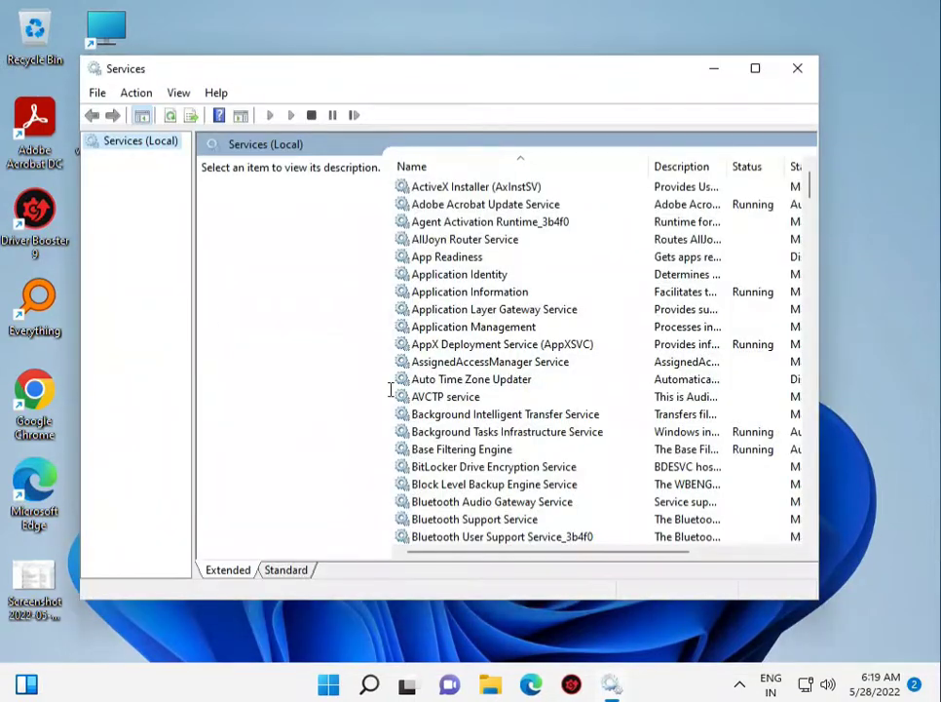
# Step: Restart the Print Spooler service and close the Services console
pyautogui.click(444, 380)
pyautogui.press('p')
pyautogui.press('p')
pyautogui.press('p')
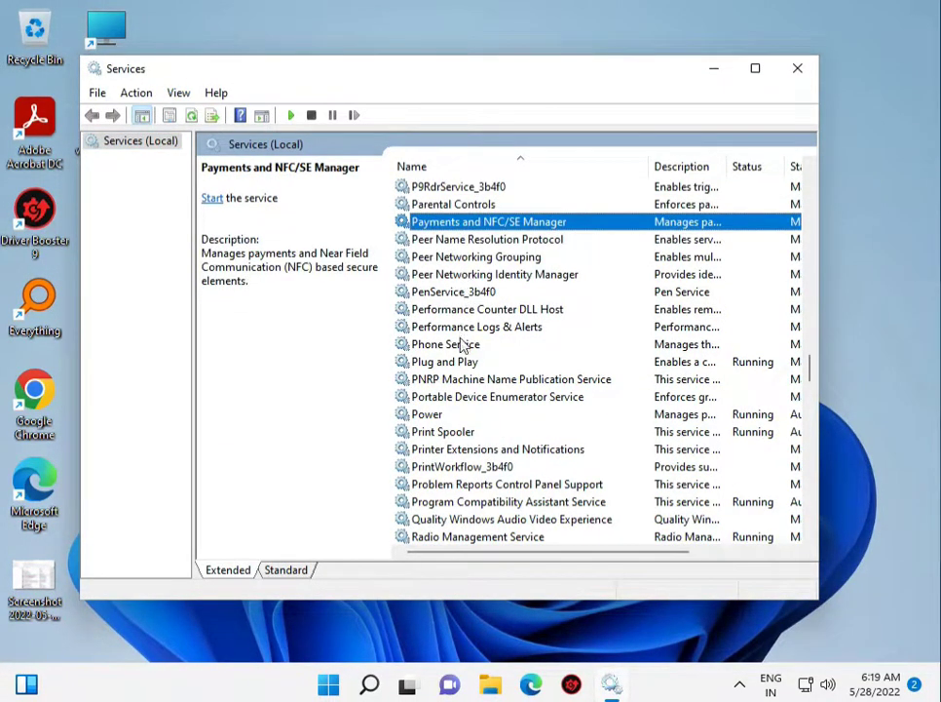
pyautogui.click(448, 434)
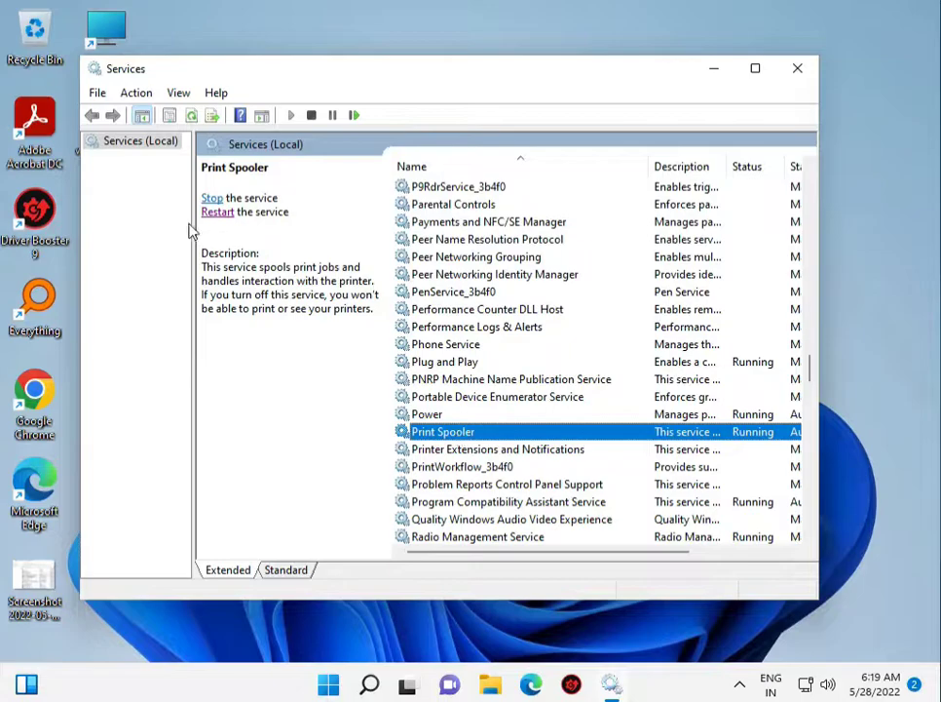
pyautogui.click(217, 213)
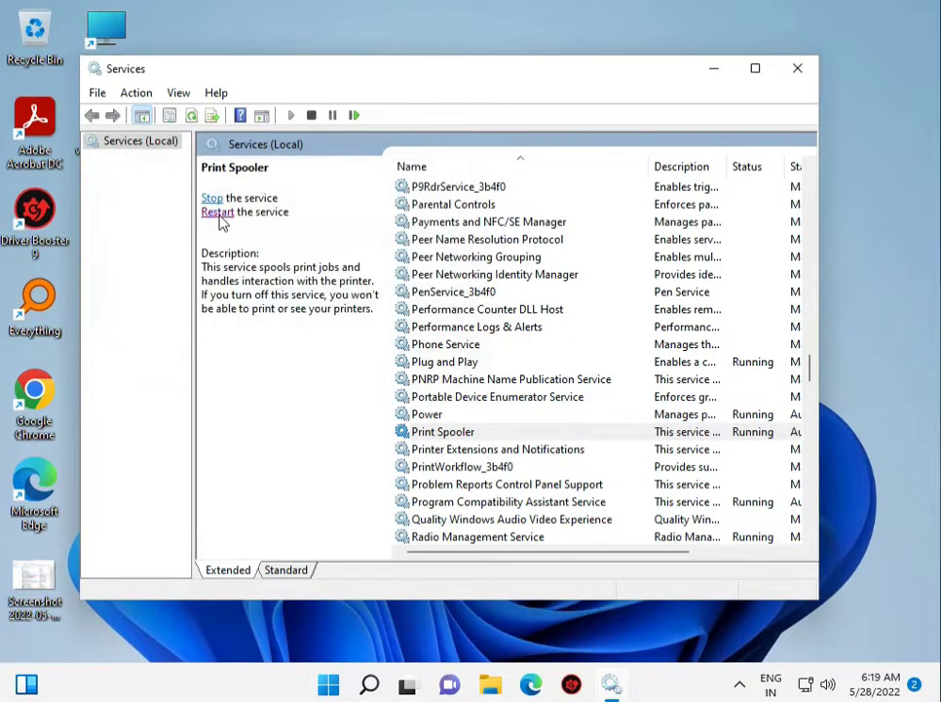
pyautogui.click(797, 71)
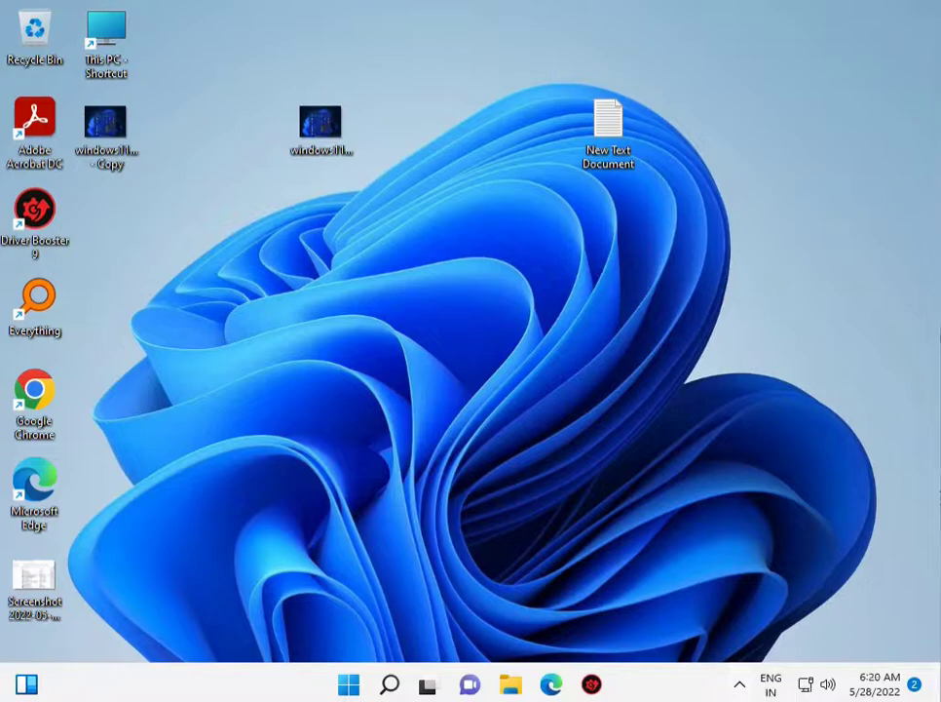
# Step: Launch Registry Editor by running regedit and approve the elevation request
pyautogui.click(416, 584)
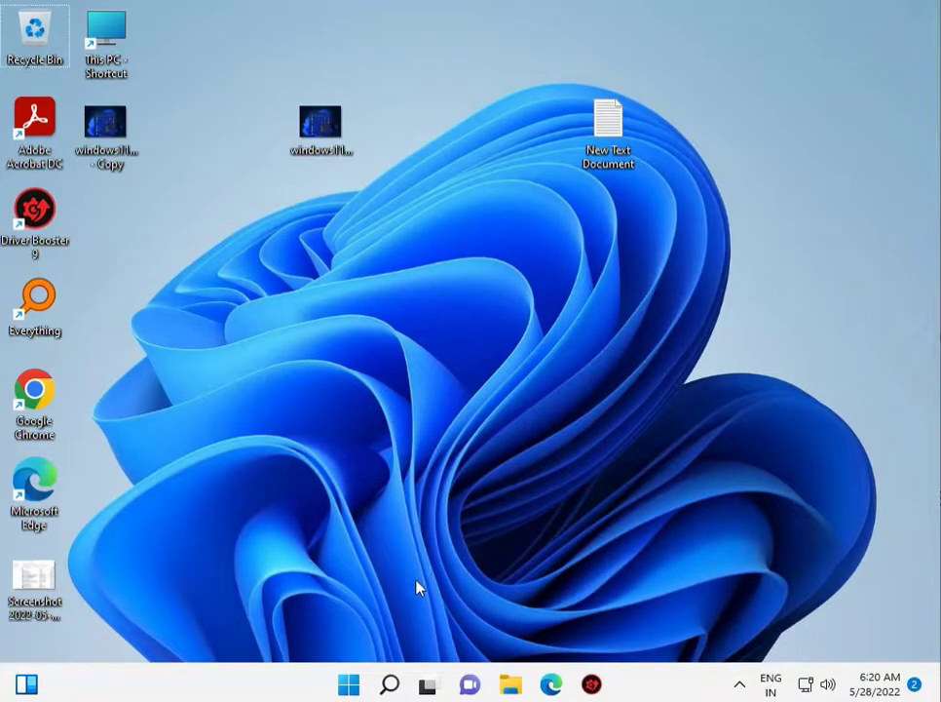
pyautogui.press('super+r')
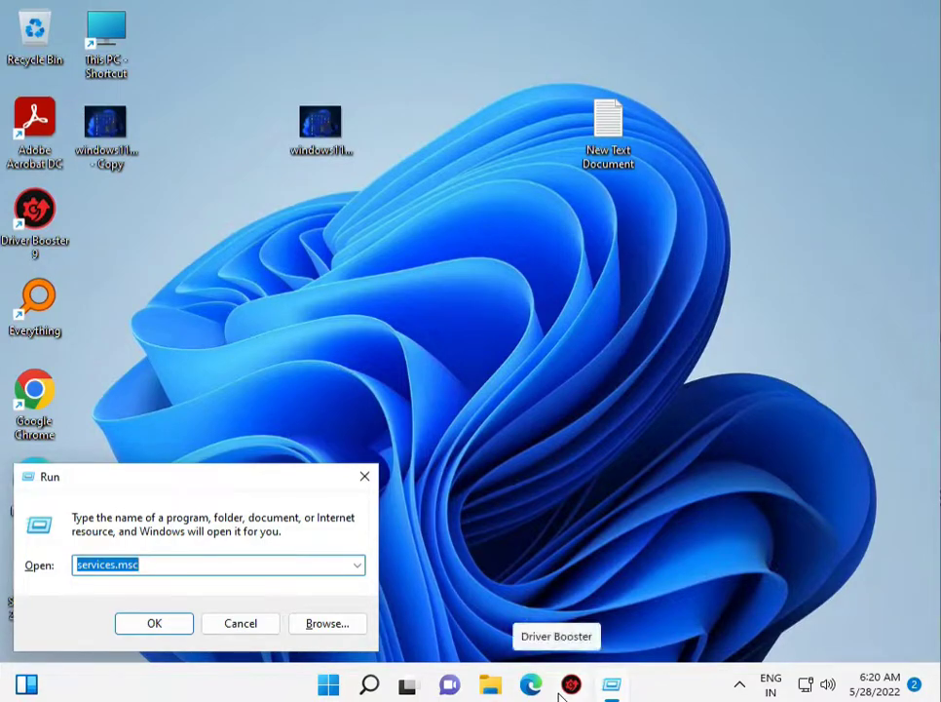
pyautogui.write('rege')
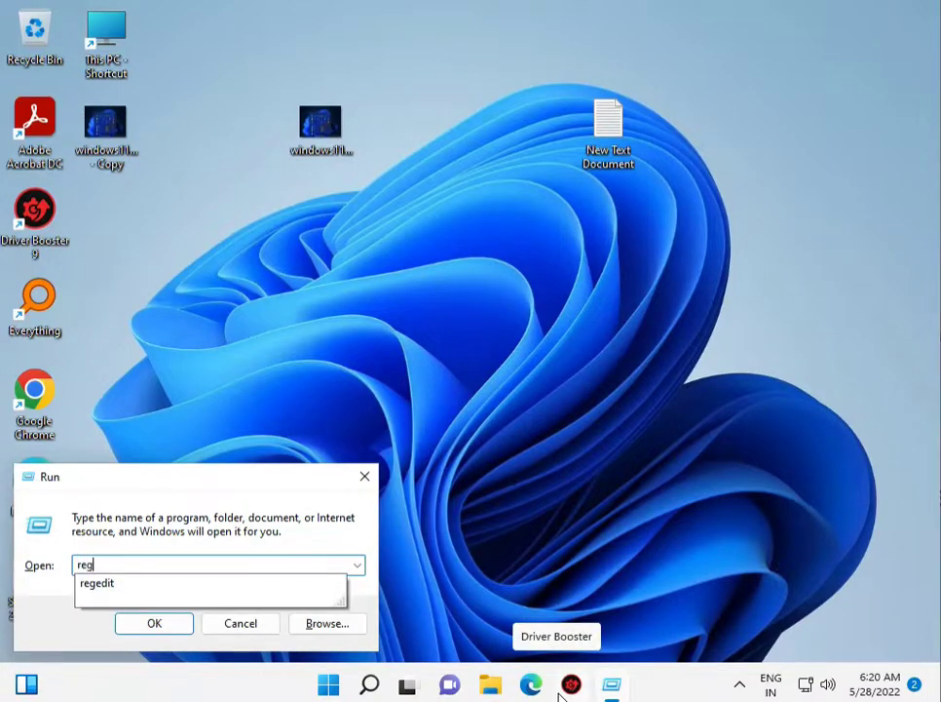
pyautogui.click(118, 596)
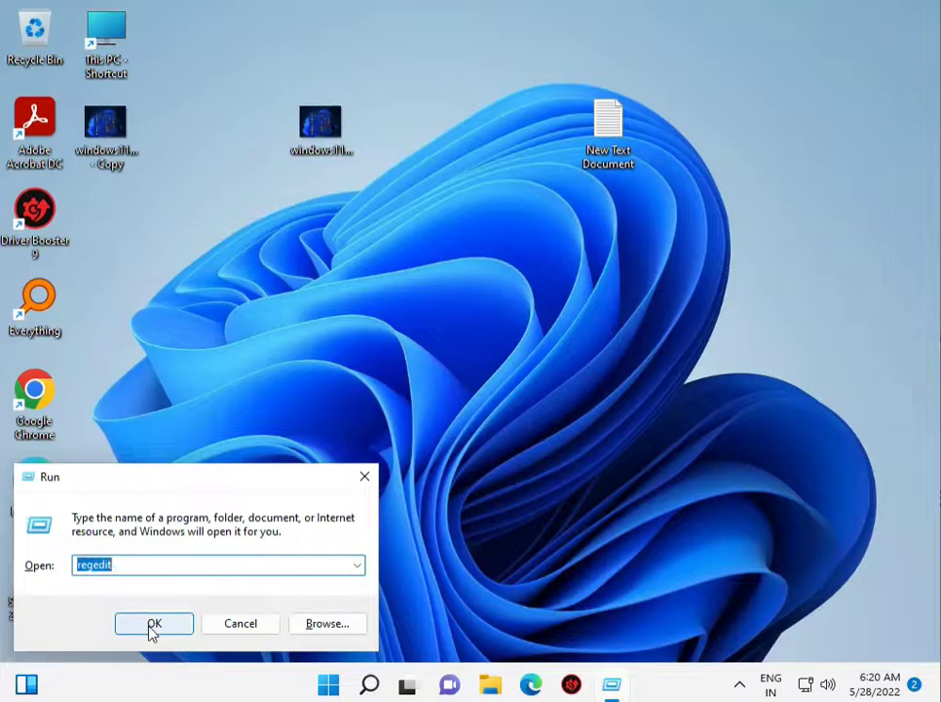
pyautogui.click(152, 627)
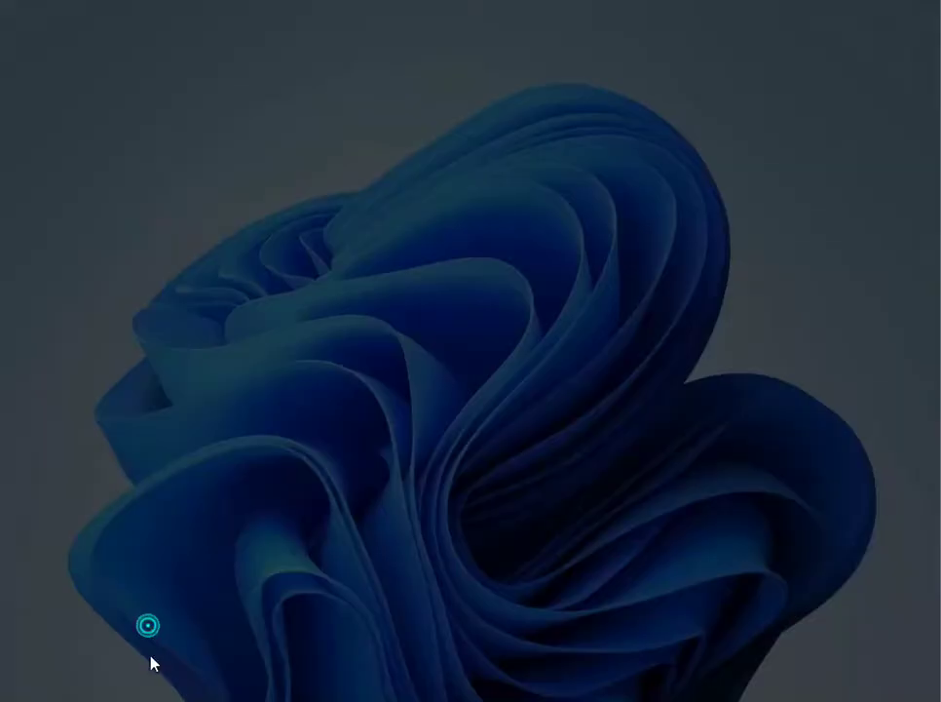
pyautogui.click(374, 484)
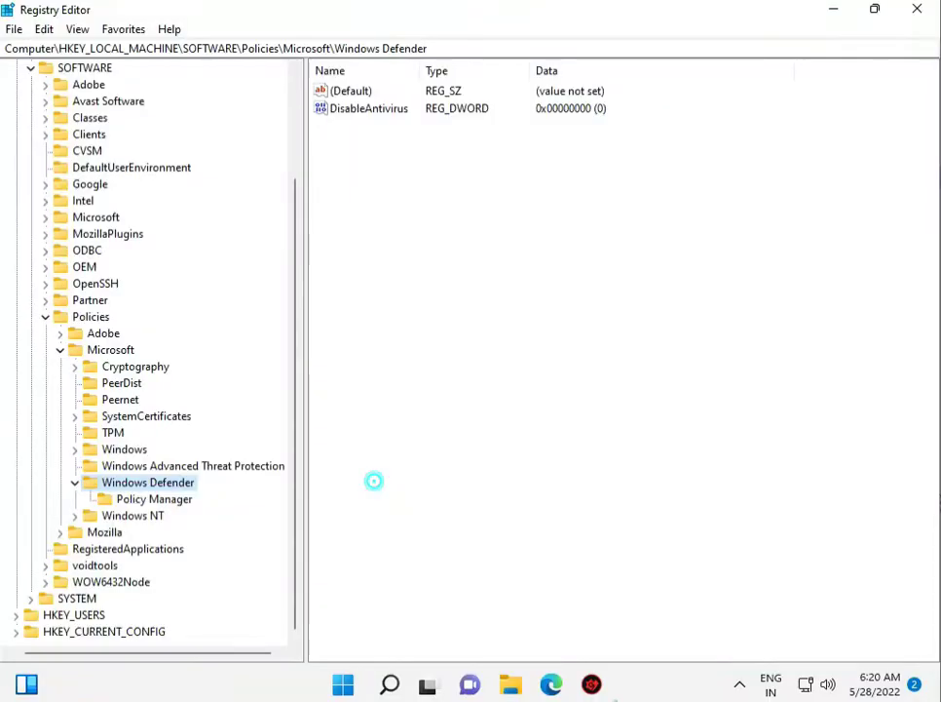
# Step: Collapse the SOFTWARE key and expand HKEY_LOCAL_MACHINE\SYSTEM\CurrentControlSet\Control in the registry tree
pyautogui.click(31, 69)
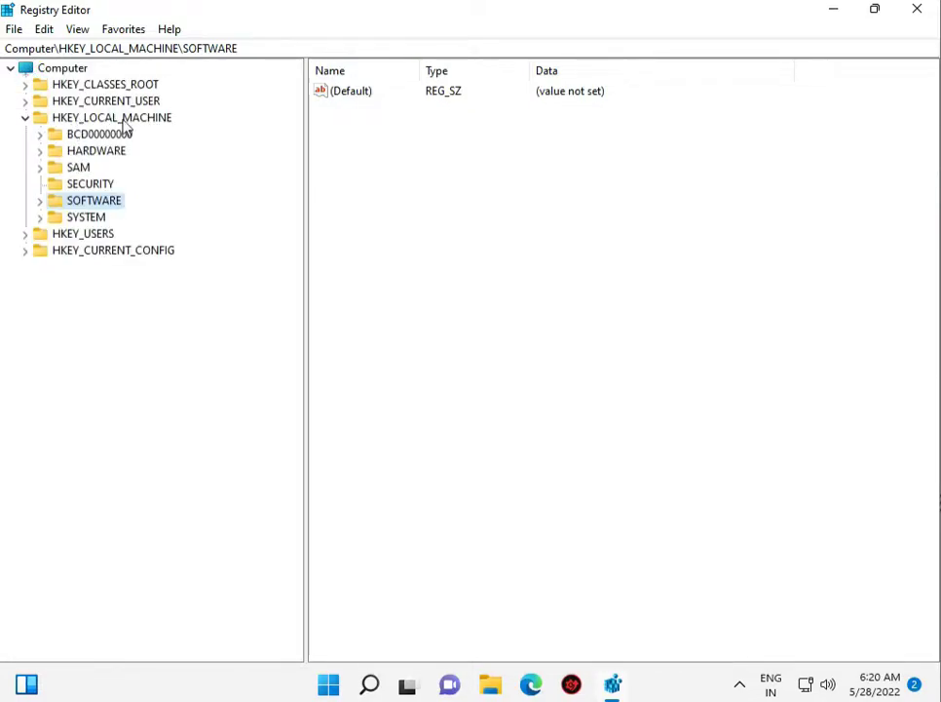
pyautogui.click(40, 217)
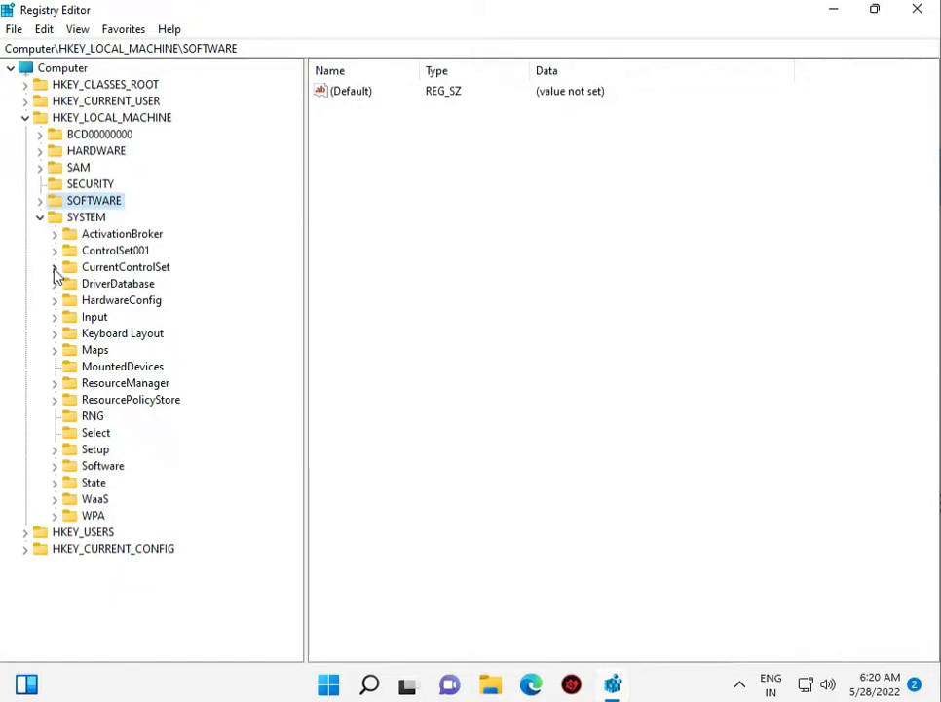
pyautogui.click(55, 267)
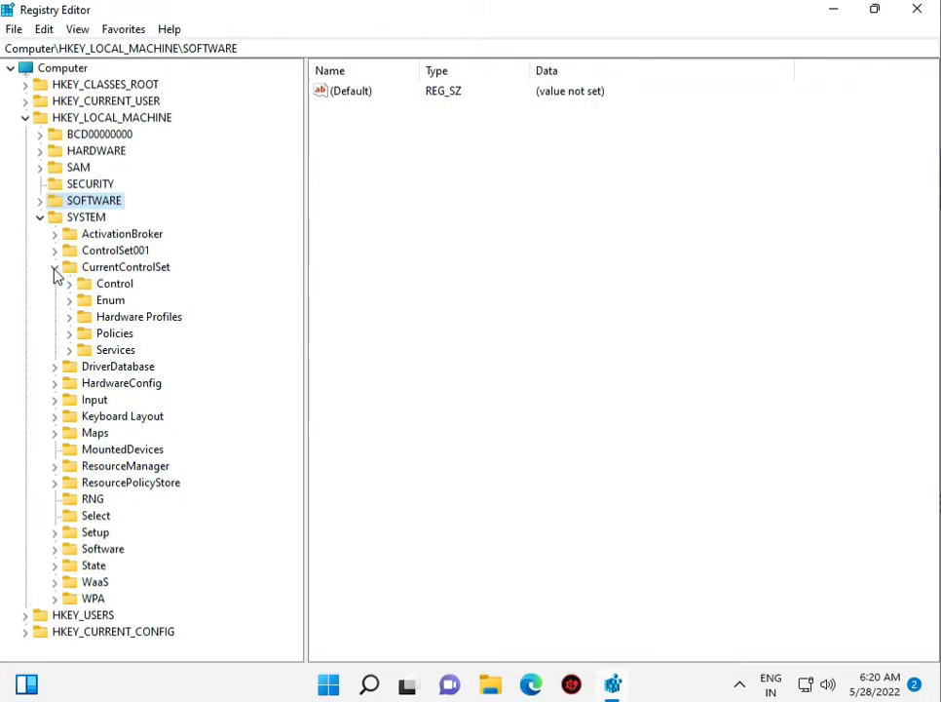
pyautogui.click(70, 284)
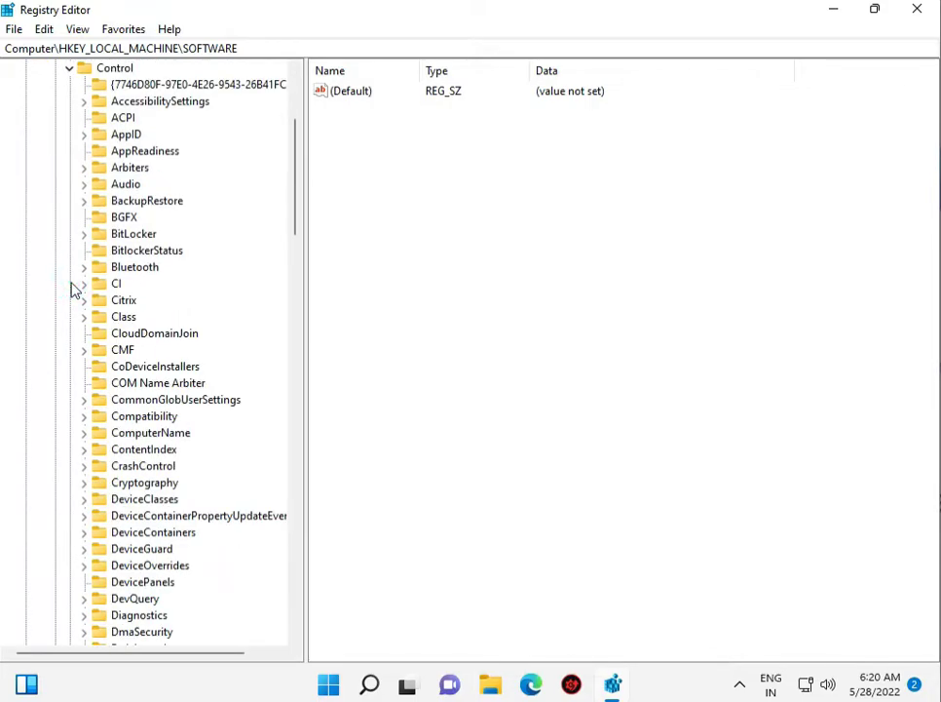
# Step: Under Control, expand Print\Environments\Windows x64\Print Processors and select the Print Processors key
pyautogui.scroll(-4, 120, 447)
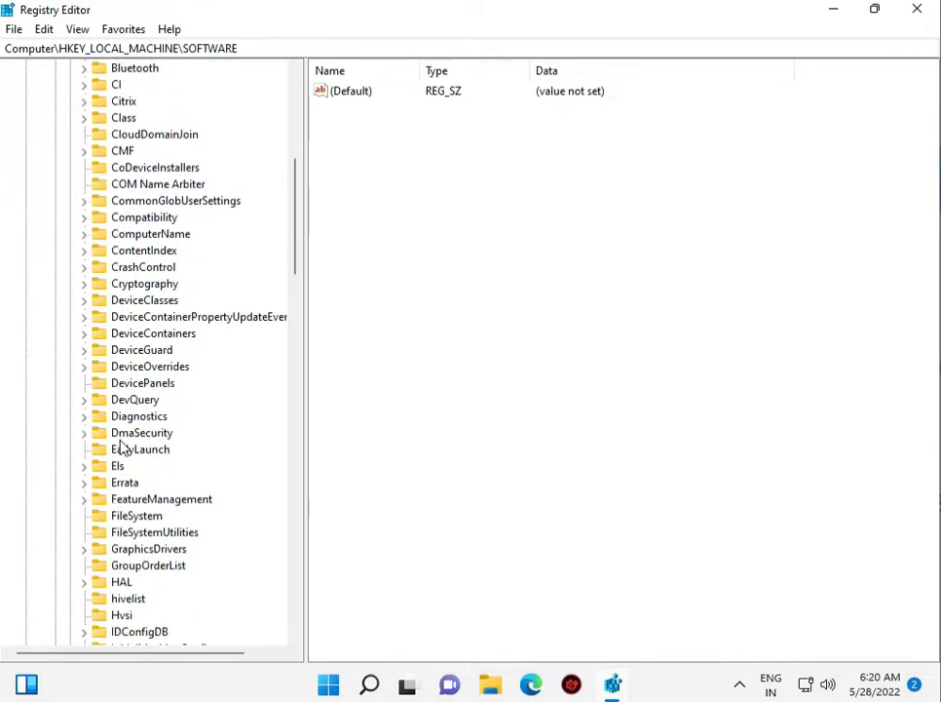
pyautogui.scroll(-5, 120, 447)
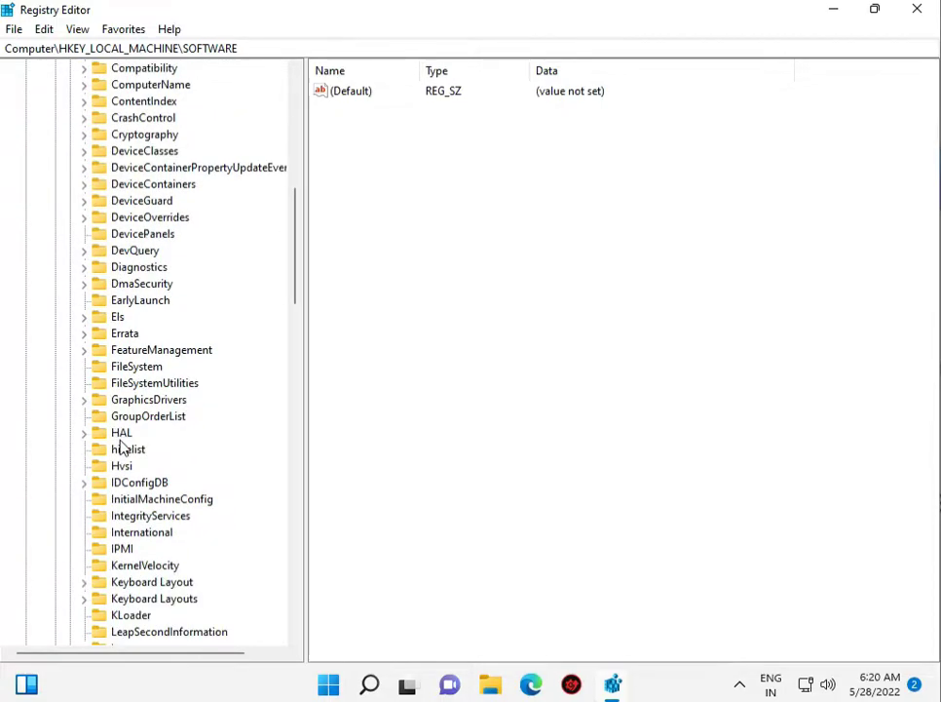
pyautogui.scroll(-2, 120, 447)
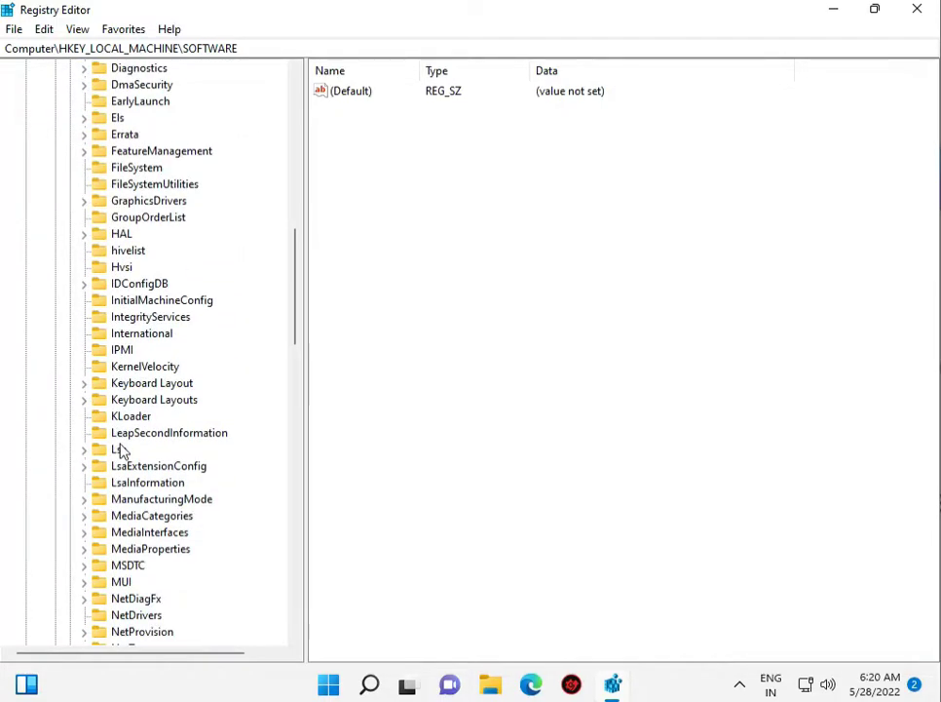
pyautogui.scroll(-6, 120, 447)
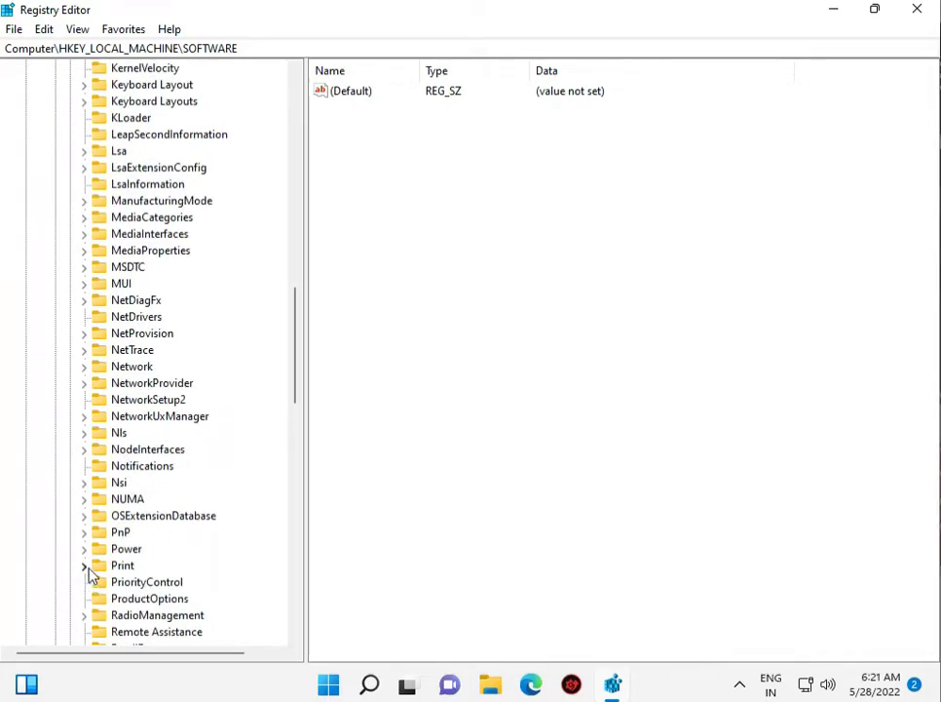
pyautogui.click(86, 566)
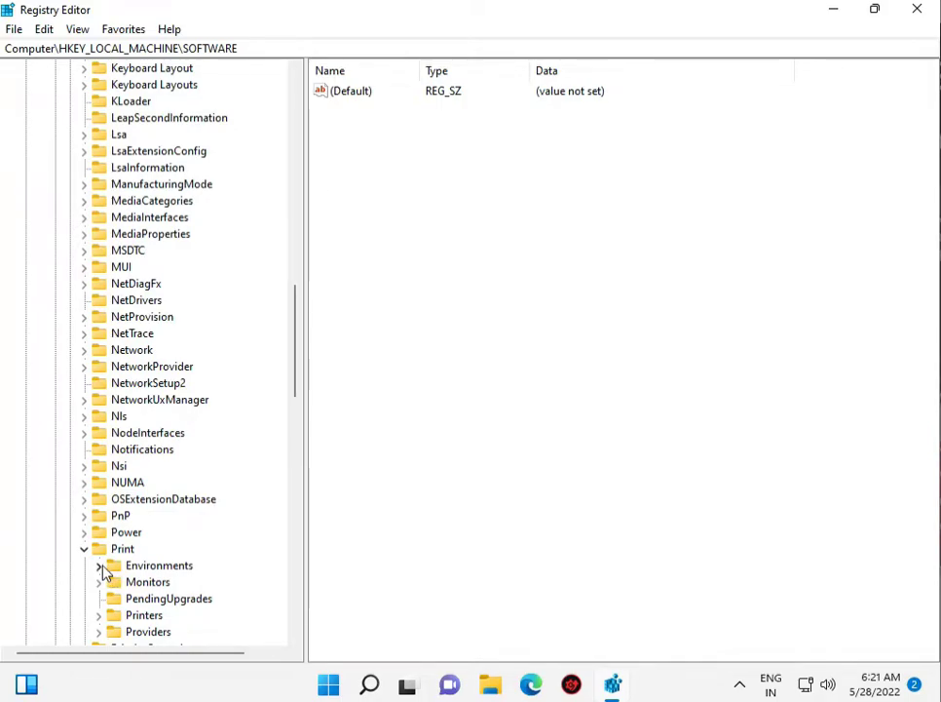
pyautogui.click(101, 565)
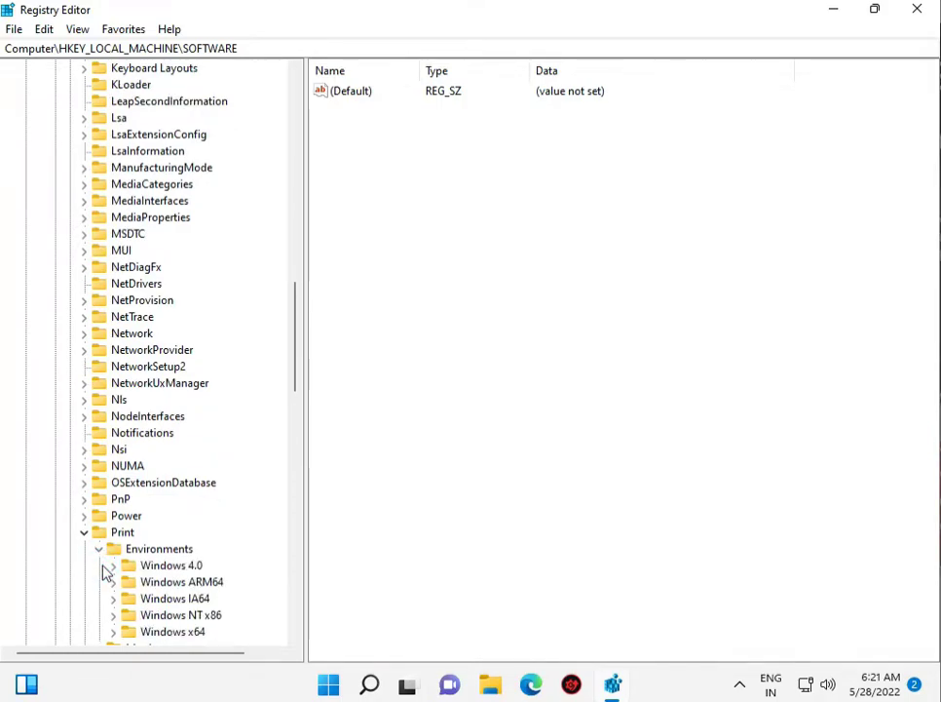
pyautogui.click(113, 632)
pyautogui.scroll(-1, 120, 609)
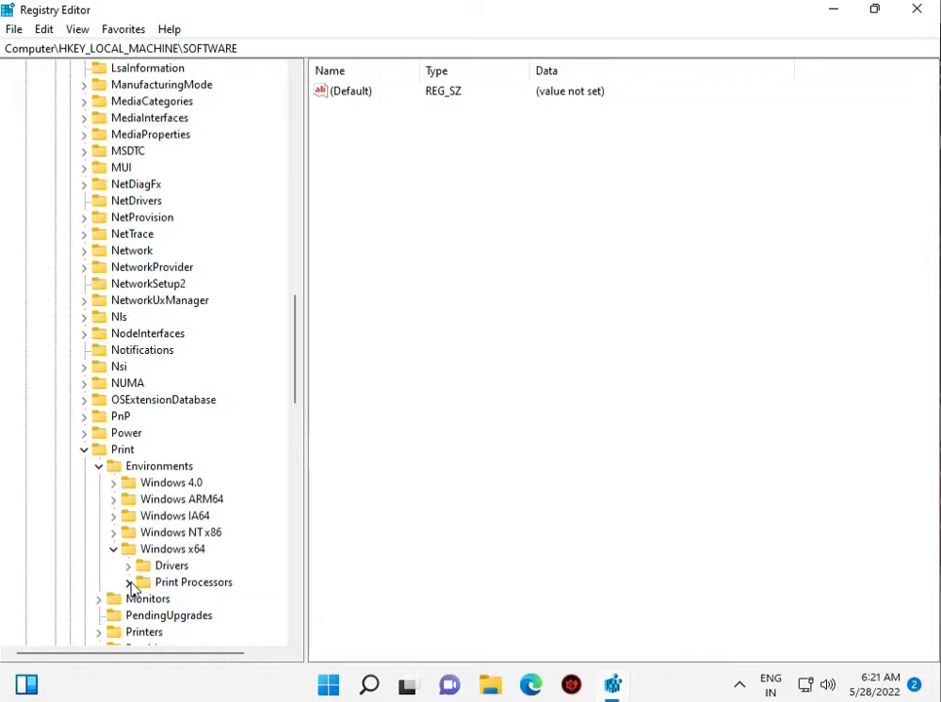
pyautogui.click(128, 581)
pyautogui.scroll(-2, 132, 588)
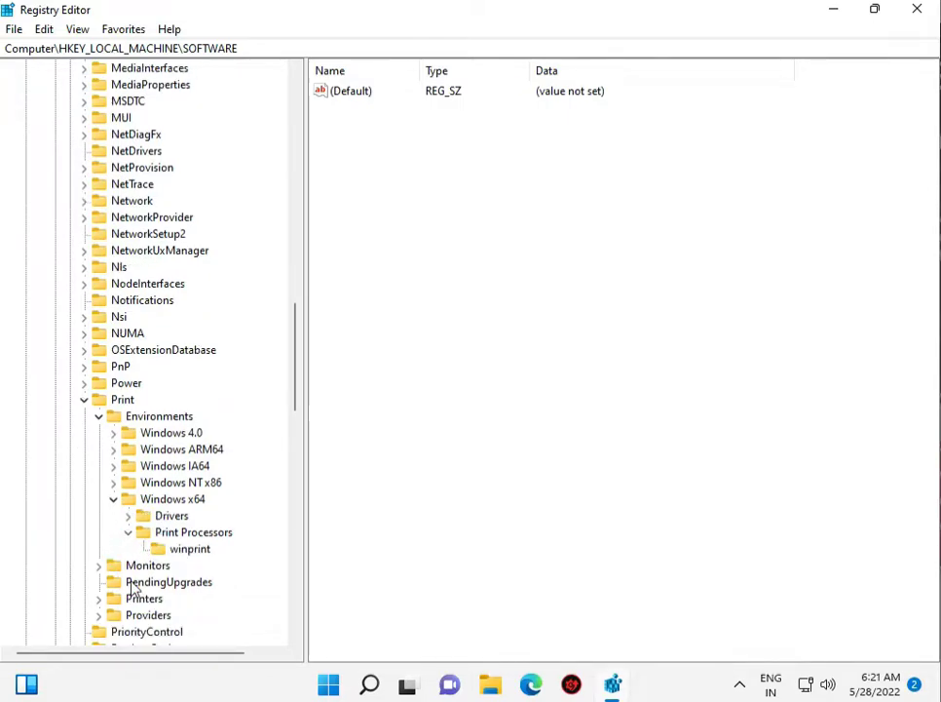
pyautogui.click(193, 482)
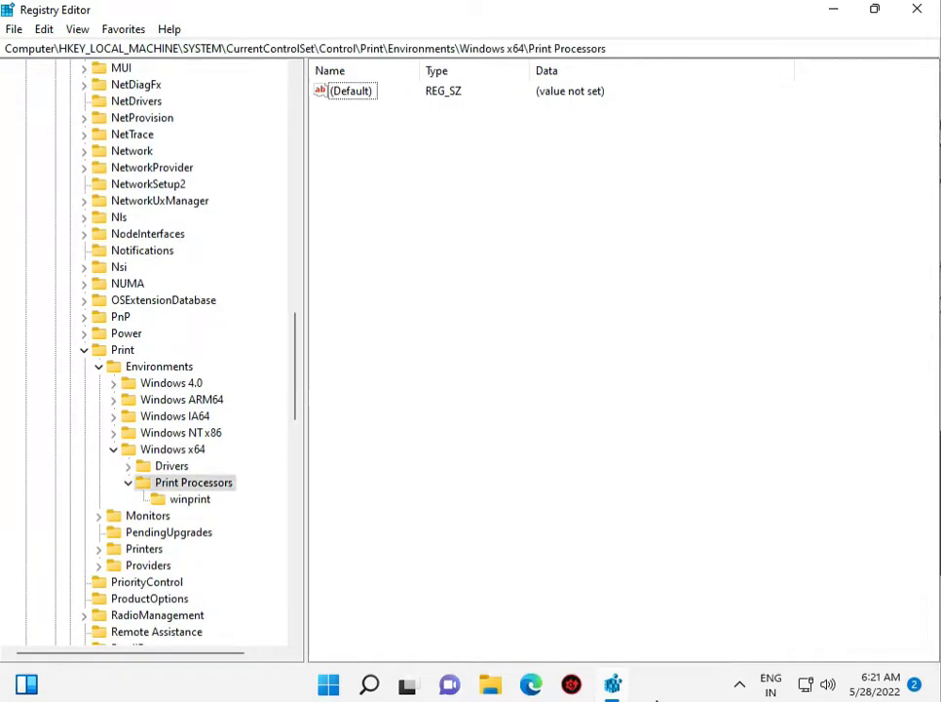
# Step: Create a DWORD (32-bit) value named winprint.old in the Print Processors key
pyautogui.rightClick(206, 489)
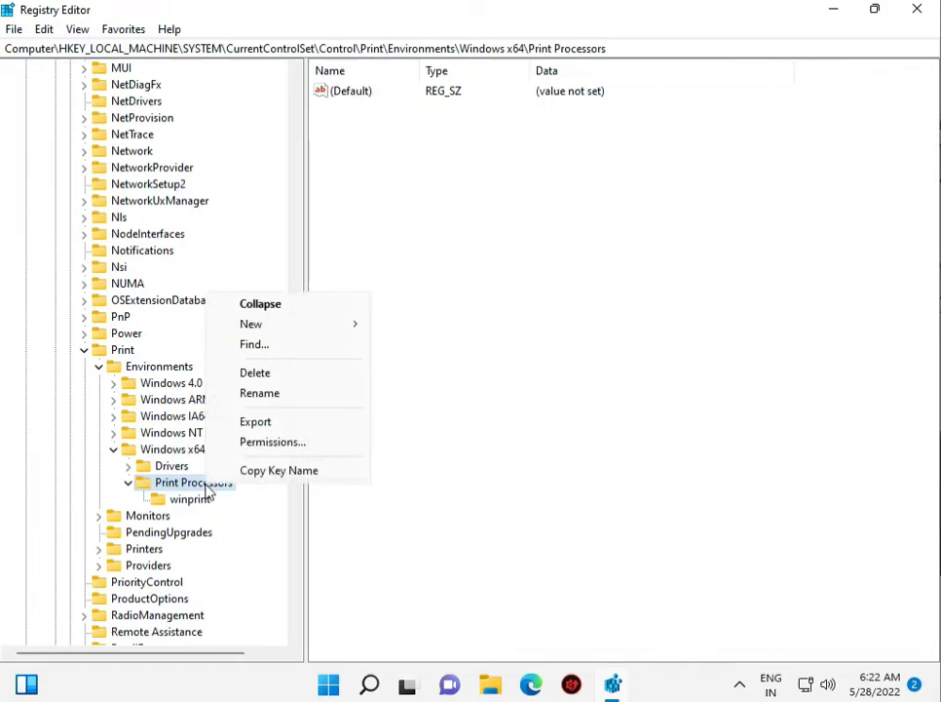
pyautogui.moveTo(260, 324)
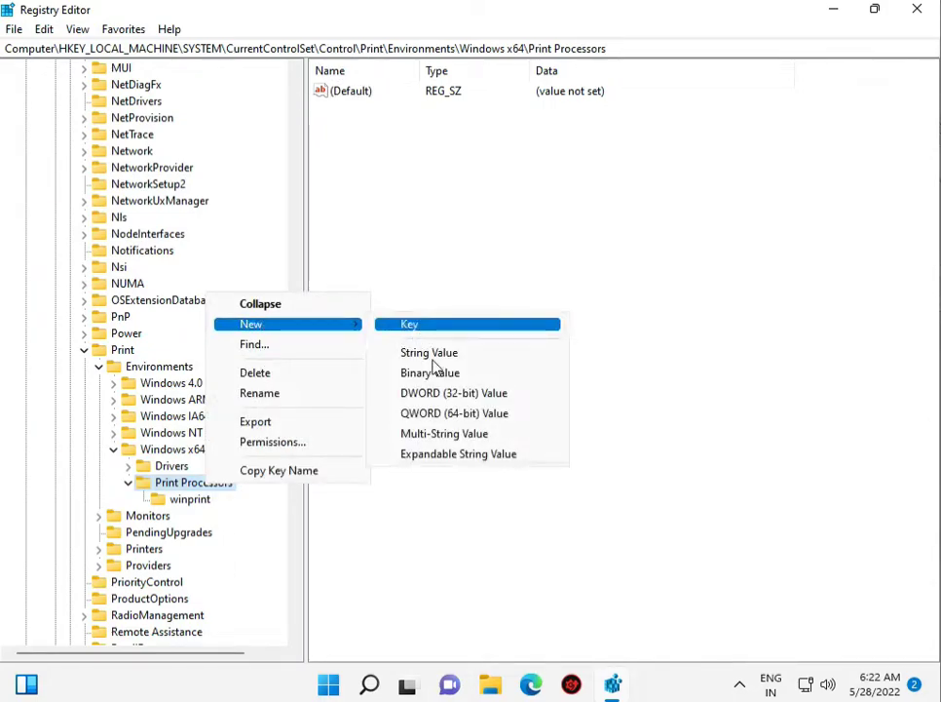
pyautogui.click(439, 393)
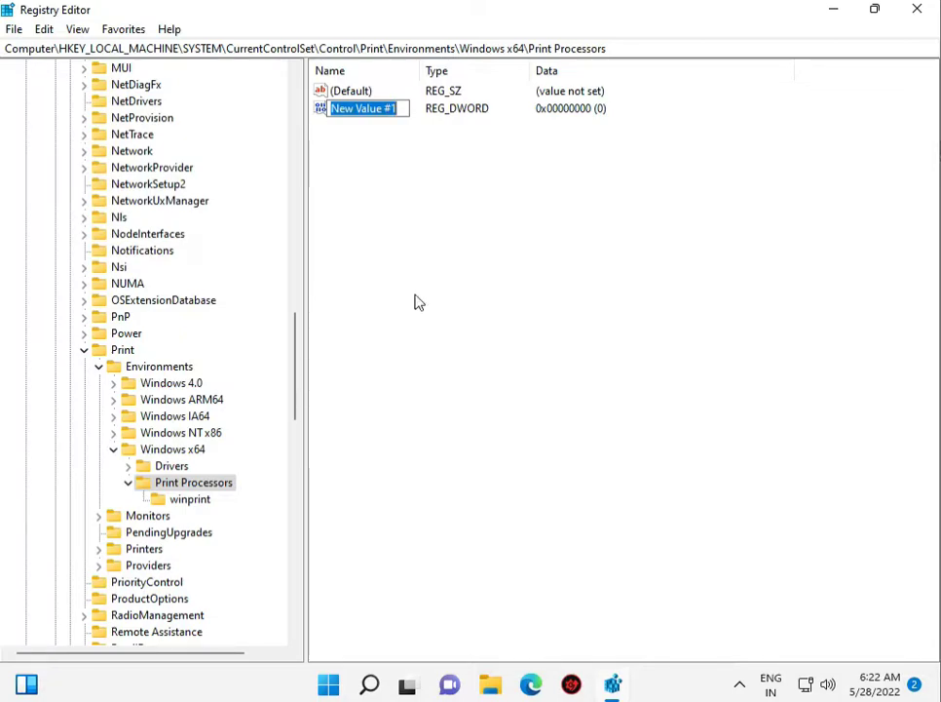
pyautogui.moveTo(403, 110); pyautogui.dragTo(322, 118)
pyautogui.write('win')
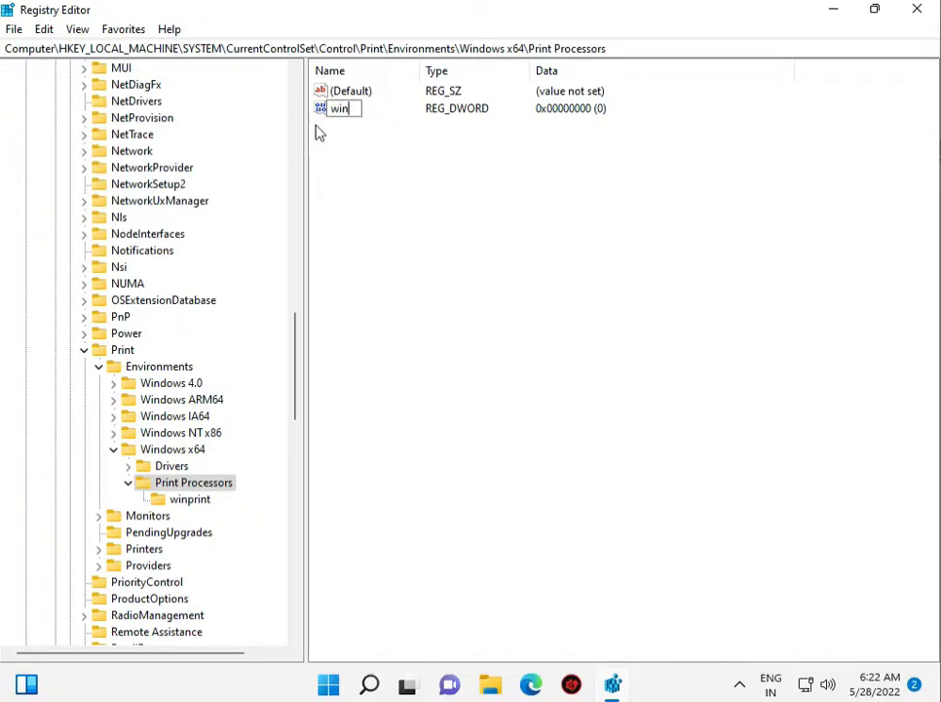
pyautogui.write('print')
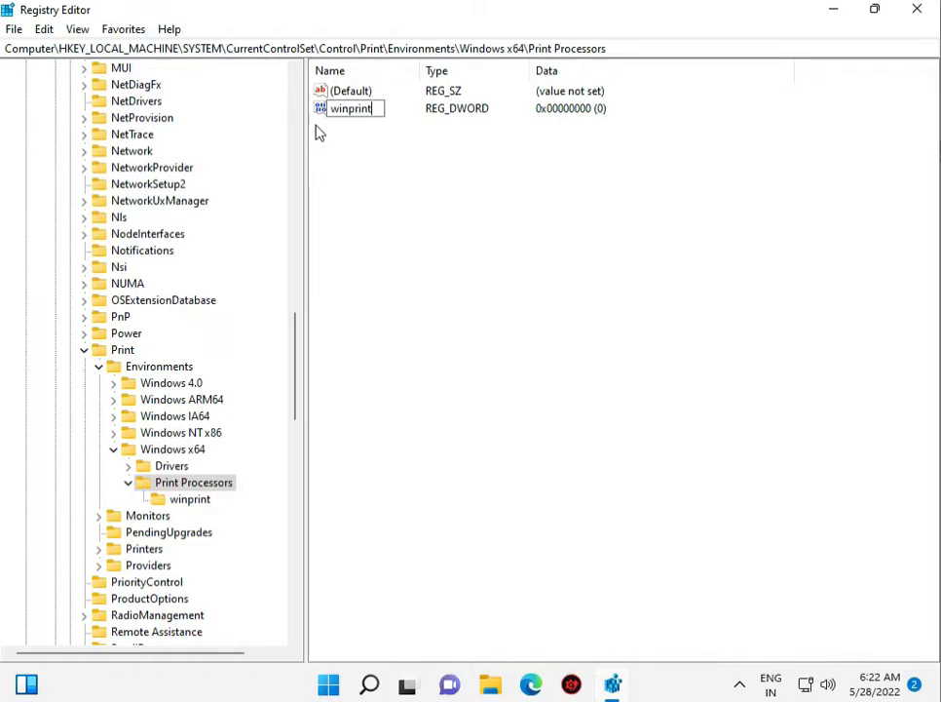
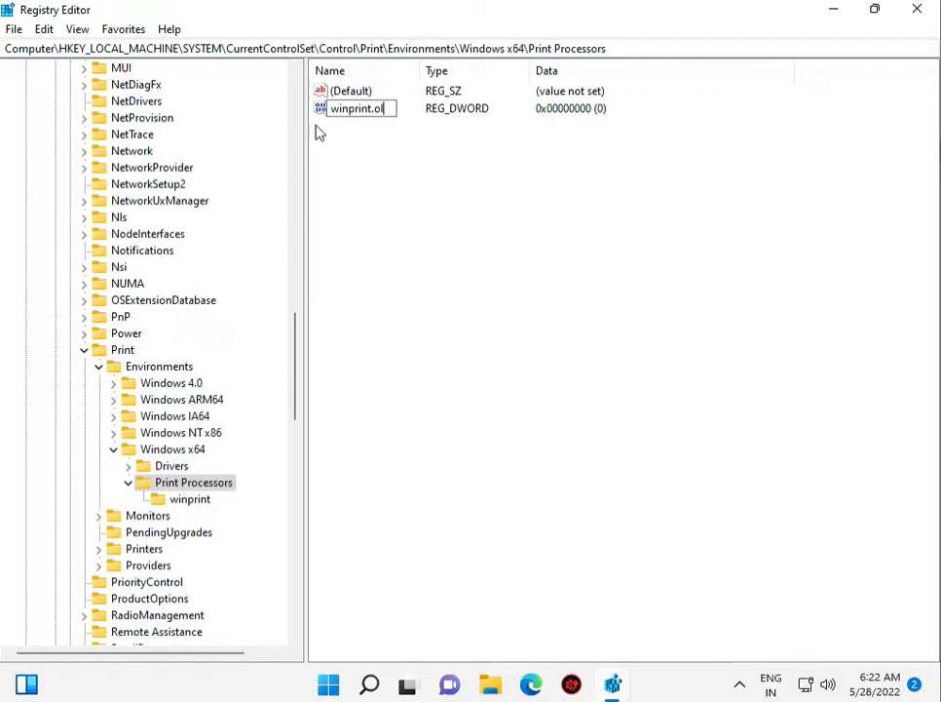
pyautogui.write('.old')
pyautogui.press('Return')
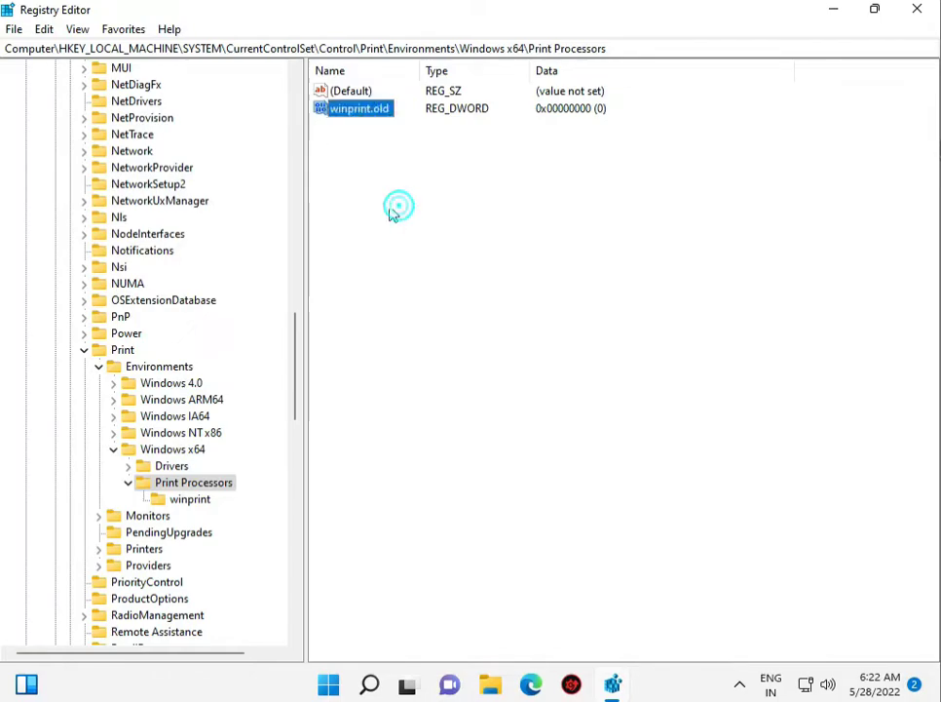
# Step: Set the winprint.old DWORD's value data to 1 in hexadecimal and close Registry Editor
pyautogui.doubleClick(378, 120)
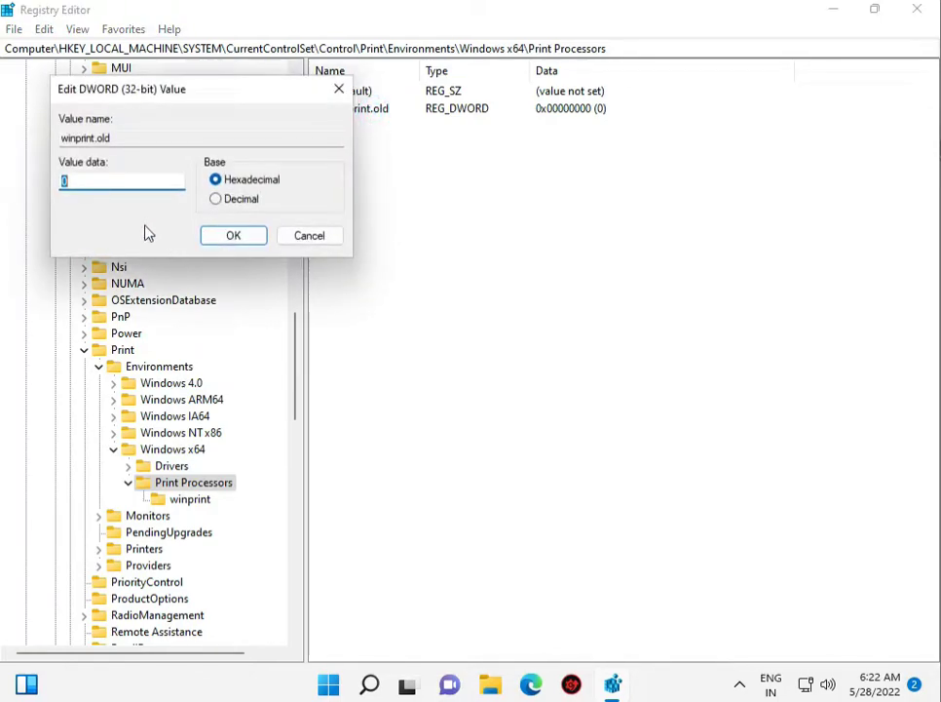
pyautogui.write('1')
pyautogui.click(234, 236)
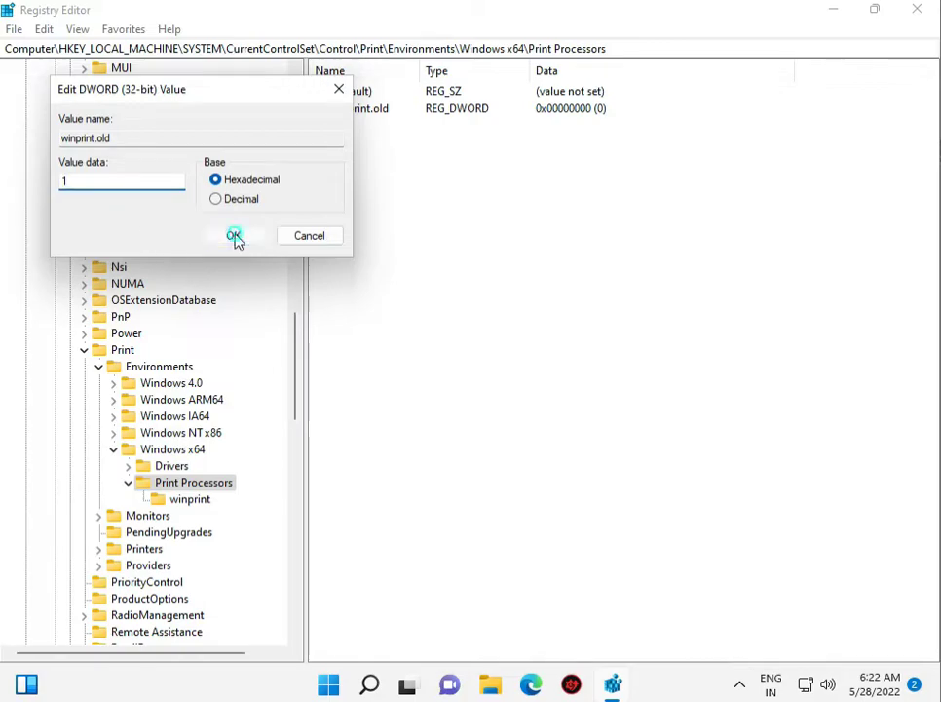
pyautogui.click(915, 17)
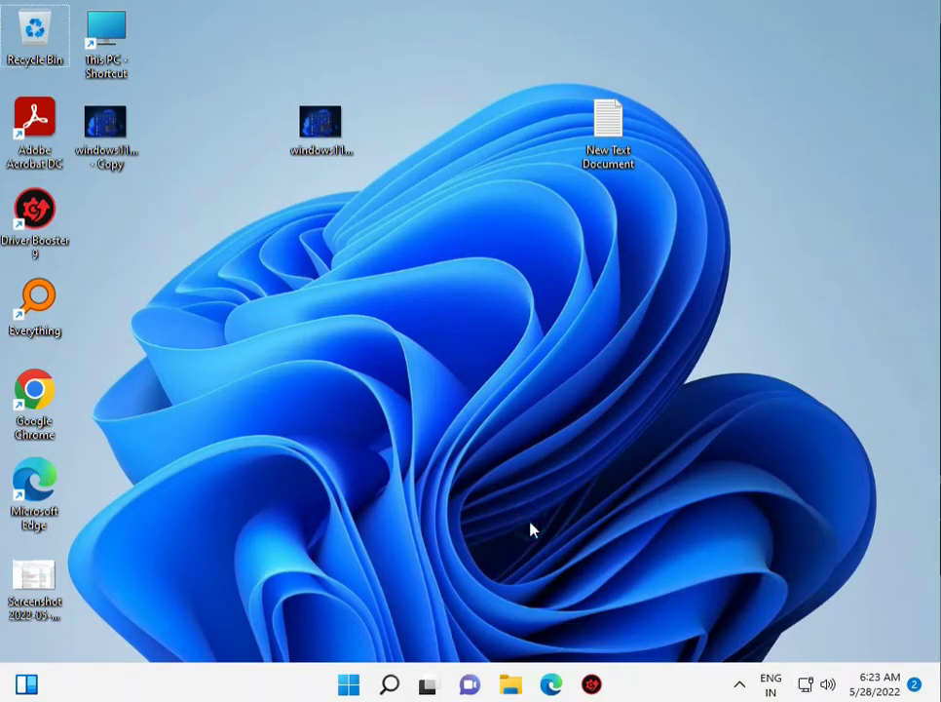
# Step: Open Print Server Properties by running printui.exe /s and display the installed printer drivers
pyautogui.press('super+r')
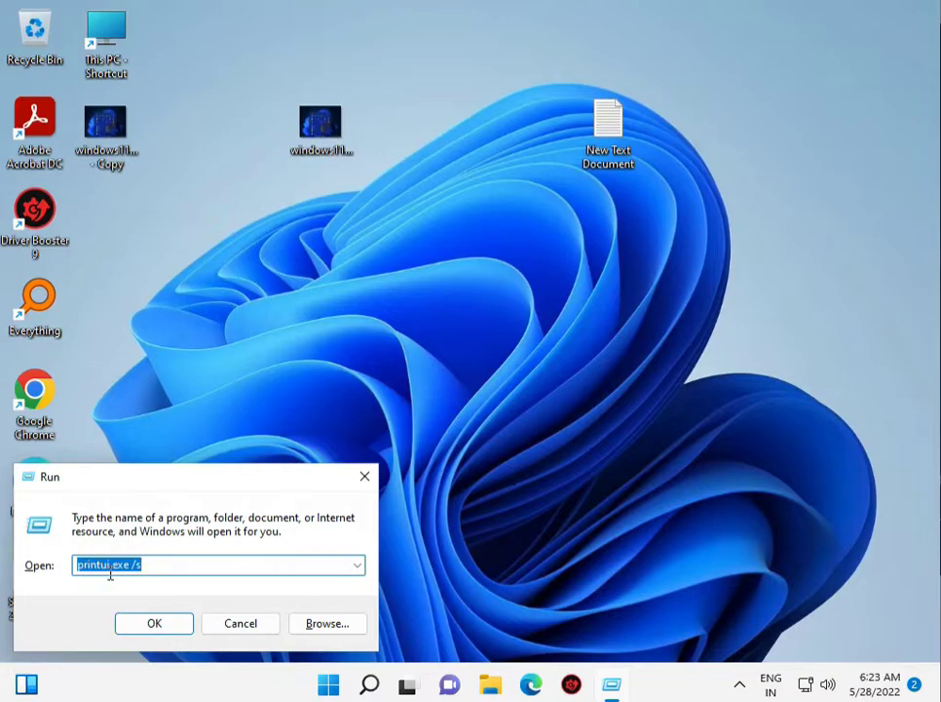
pyautogui.click(152, 624)
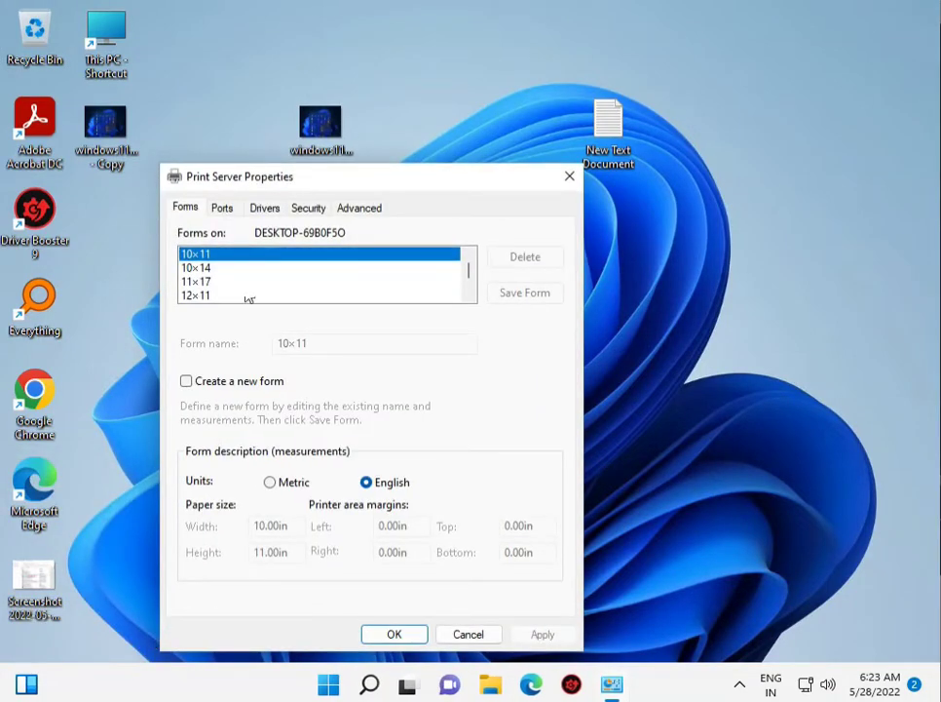
pyautogui.click(267, 211)
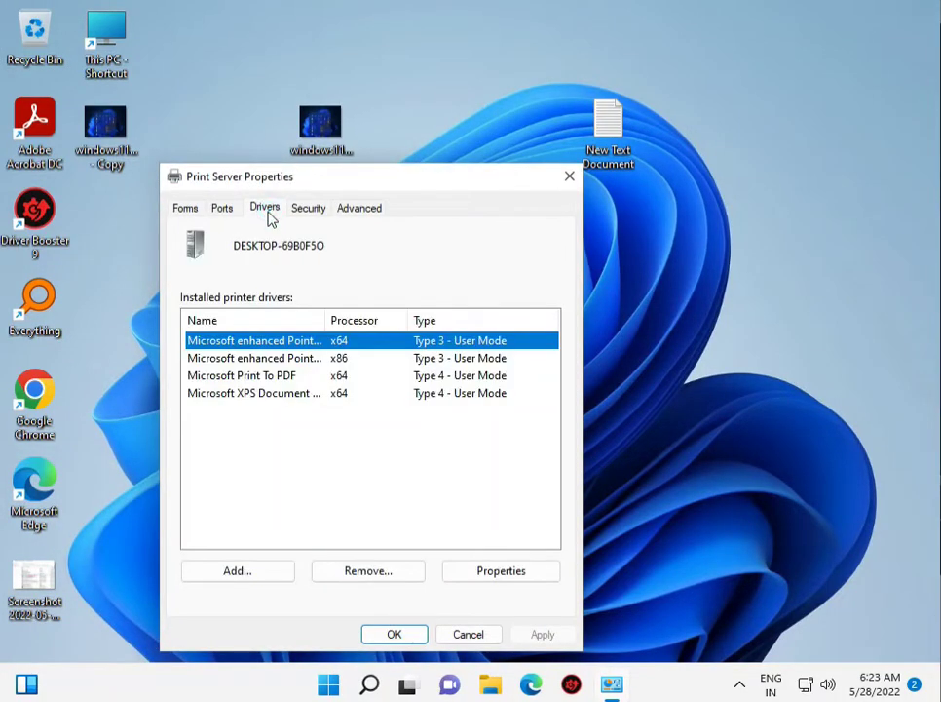
# Step: Try to remove the x86 Microsoft enhanced Point and Print driver with the driver-only option, then close Print Server Properties
pyautogui.click(273, 374)
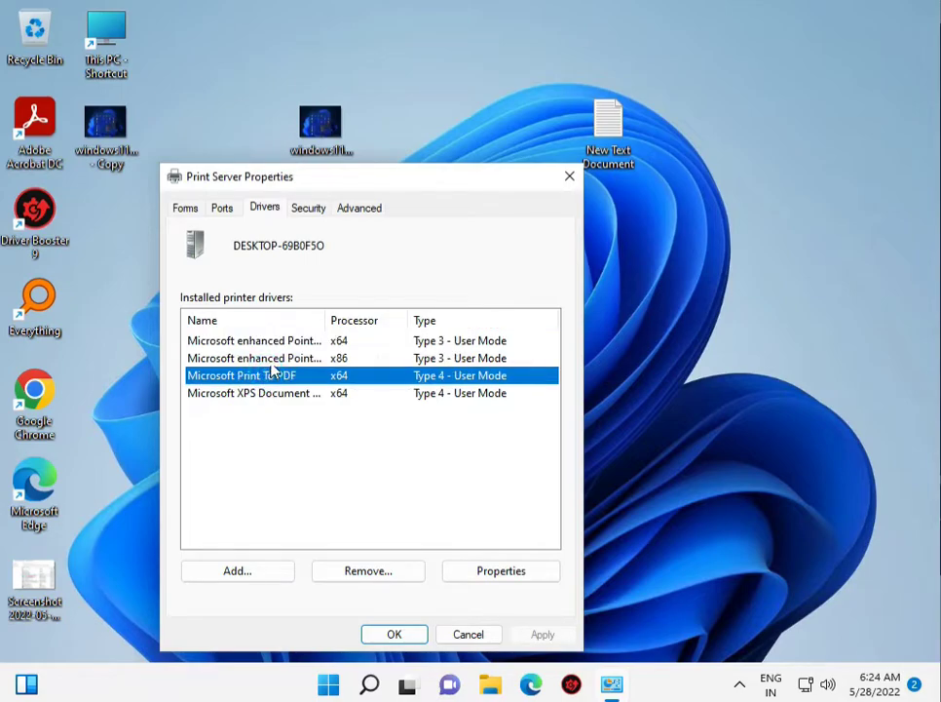
pyautogui.click(271, 358)
pyautogui.click(394, 573)
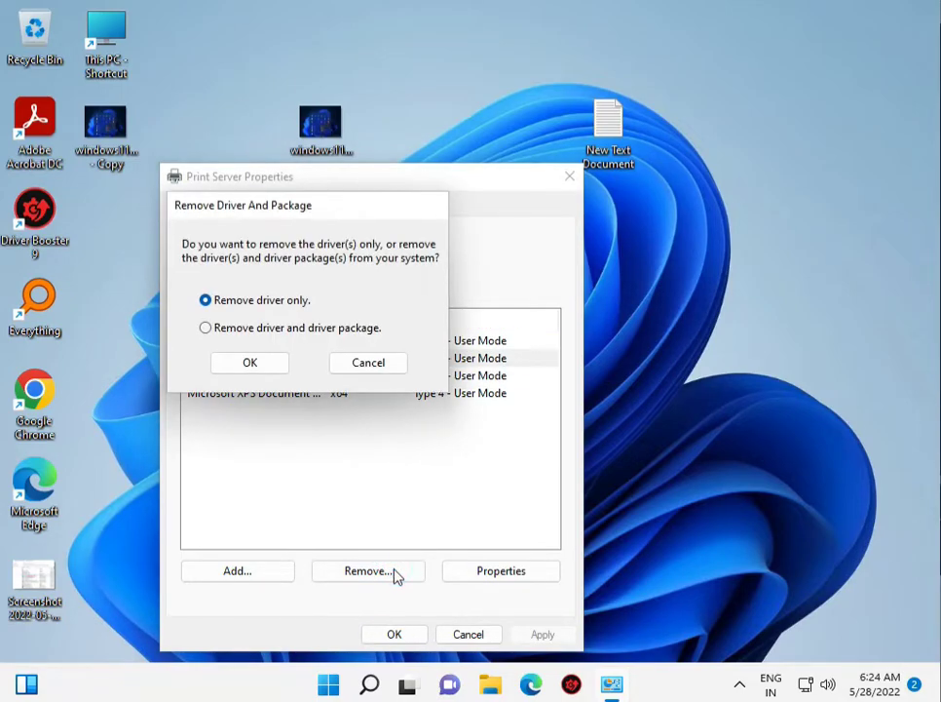
pyautogui.click(250, 364)
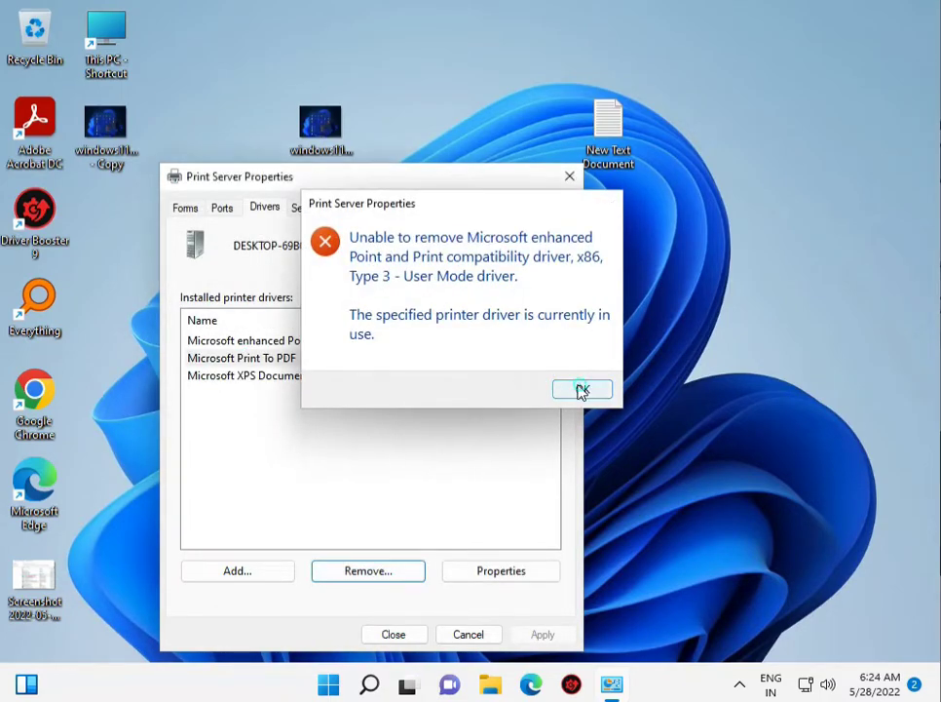
pyautogui.click(580, 387)
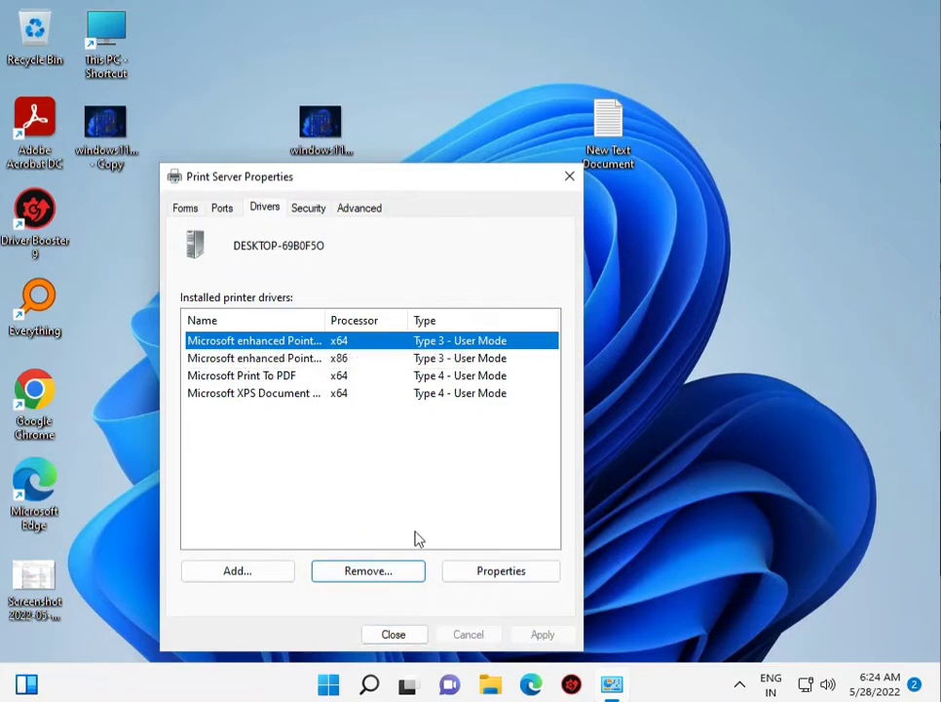
pyautogui.click(394, 634)
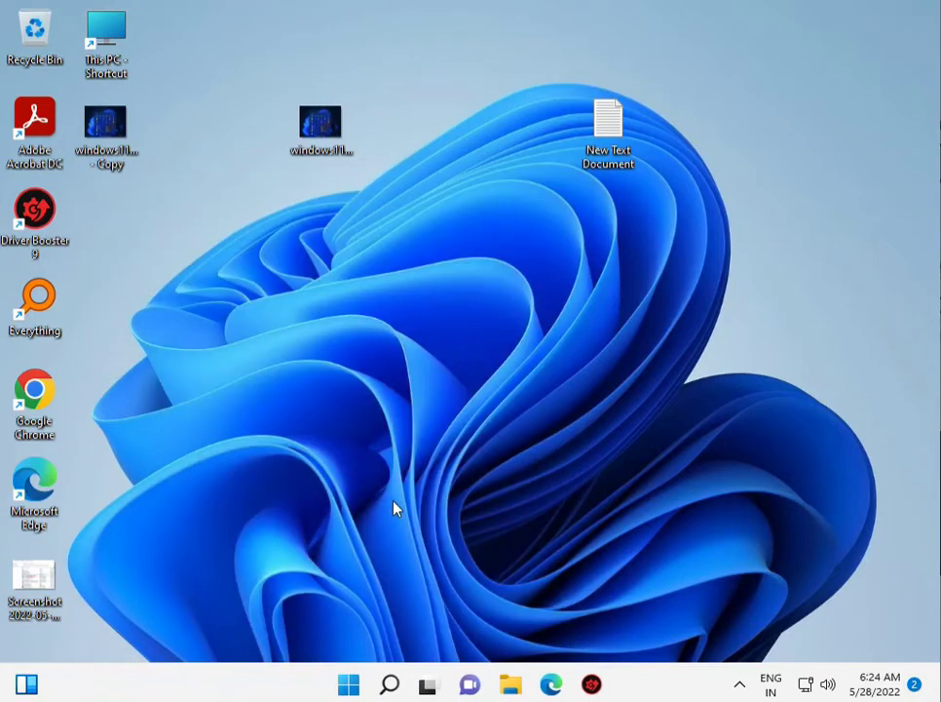